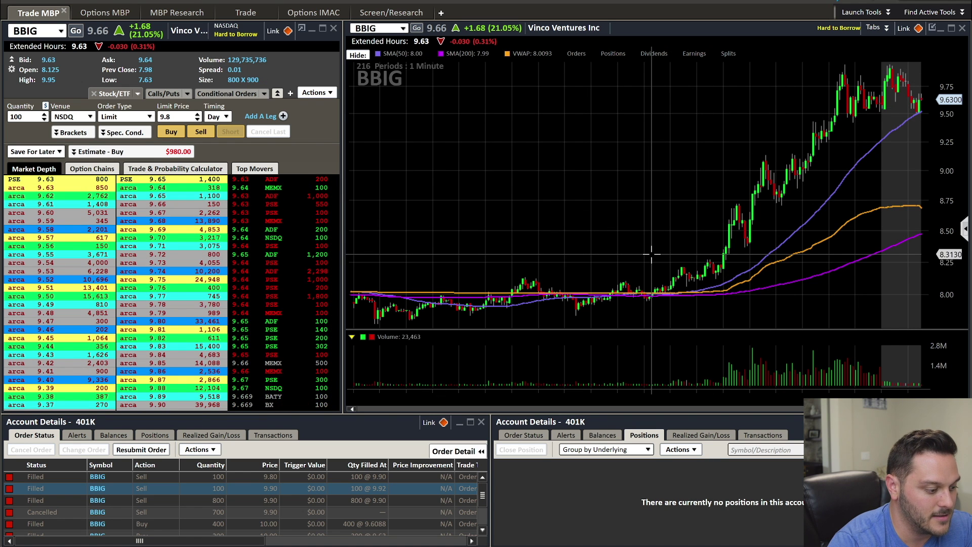
{"action": "scroll", "coordinate": [650, 258], "scroll_direction": "down", "scroll_amount": 3}
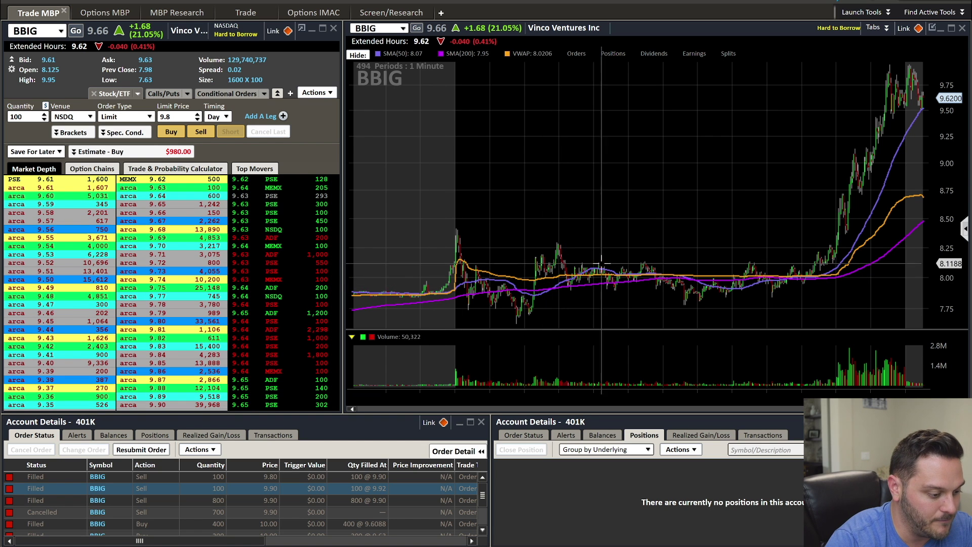
{"action": "scroll", "coordinate": [773, 250], "scroll_direction": "up", "scroll_amount": 3}
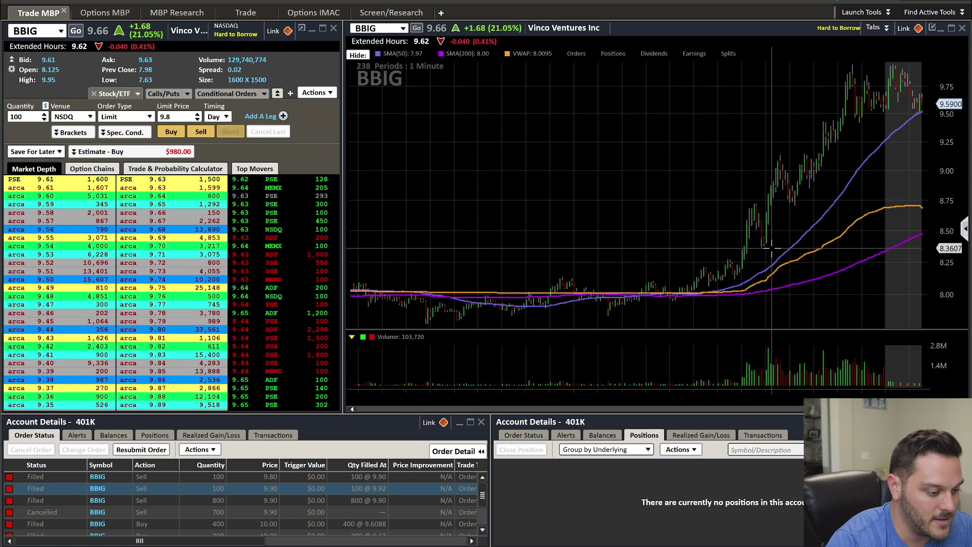
{"action": "scroll", "coordinate": [772, 250], "scroll_direction": "up", "scroll_amount": 1}
{"action": "scroll", "coordinate": [729, 248], "scroll_direction": "up", "scroll_amount": 1}
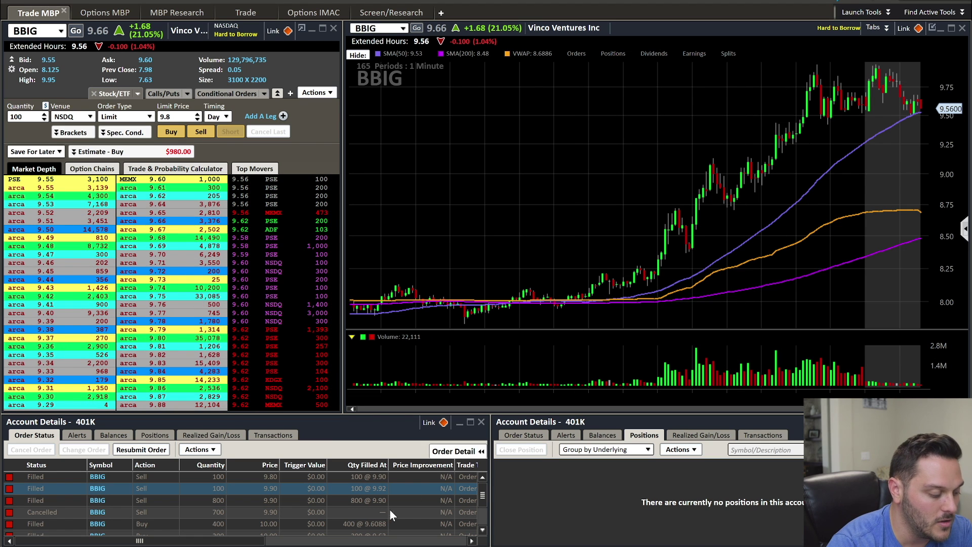
{"action": "scroll", "coordinate": [300, 509], "scroll_direction": "down", "scroll_amount": 2}
{"action": "scroll", "coordinate": [300, 509], "scroll_direction": "down", "scroll_amount": 2}
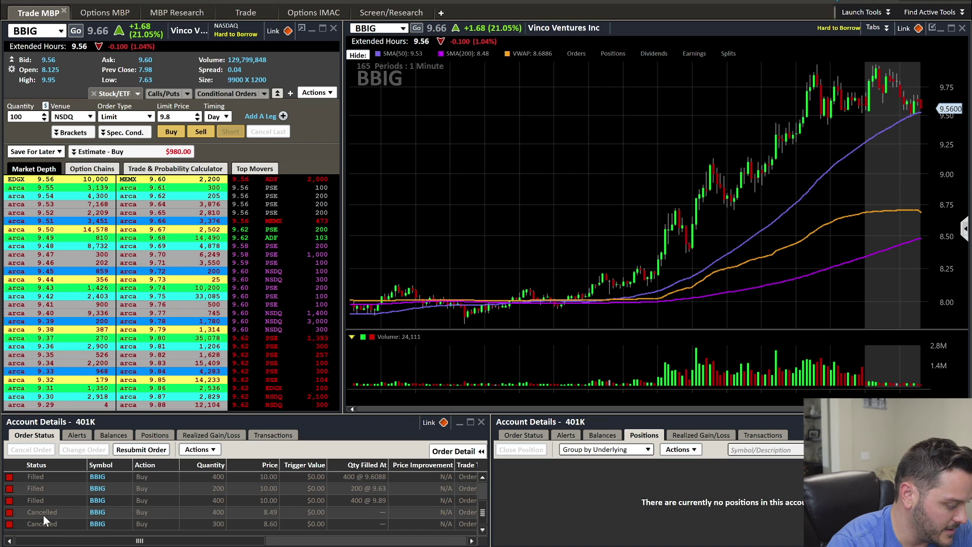
Step: Select the filled BBIG Buy 400 @ 9.89 order in the Order Status list
{"action": "left_click", "coordinate": [258, 498]}
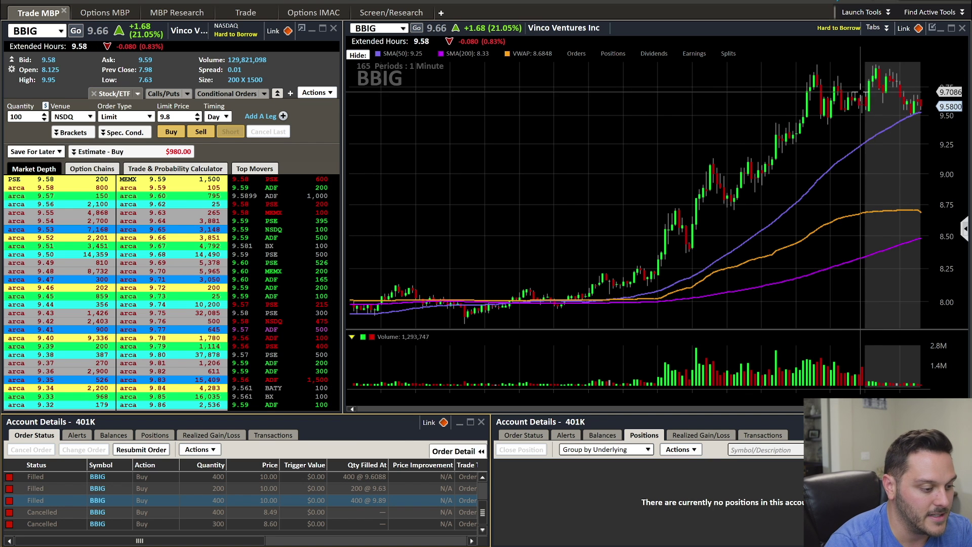
{"action": "scroll", "coordinate": [835, 115], "scroll_direction": "up", "scroll_amount": 2}
{"action": "scroll", "coordinate": [820, 133], "scroll_direction": "up", "scroll_amount": 2}
{"action": "scroll", "coordinate": [820, 137], "scroll_direction": "up", "scroll_amount": 2}
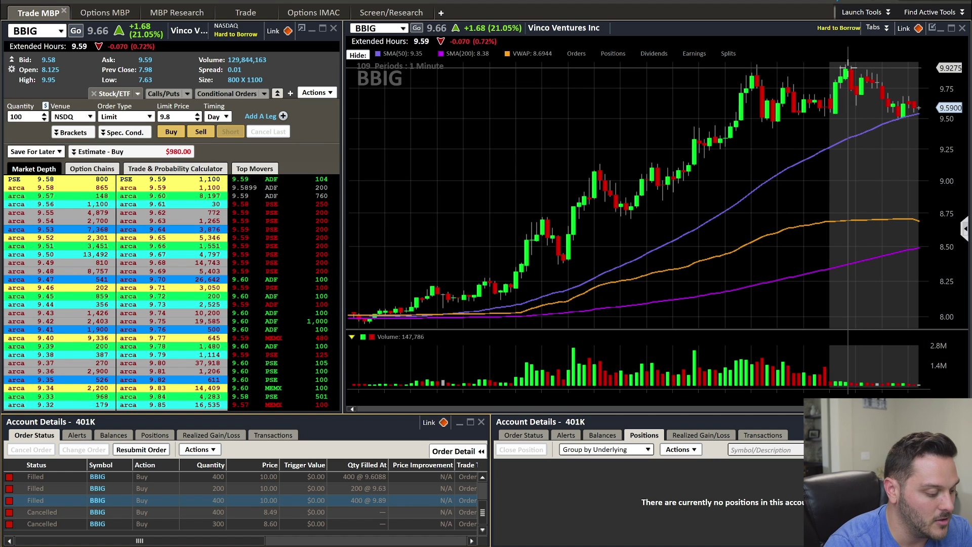
{"action": "left_click", "coordinate": [697, 434]}
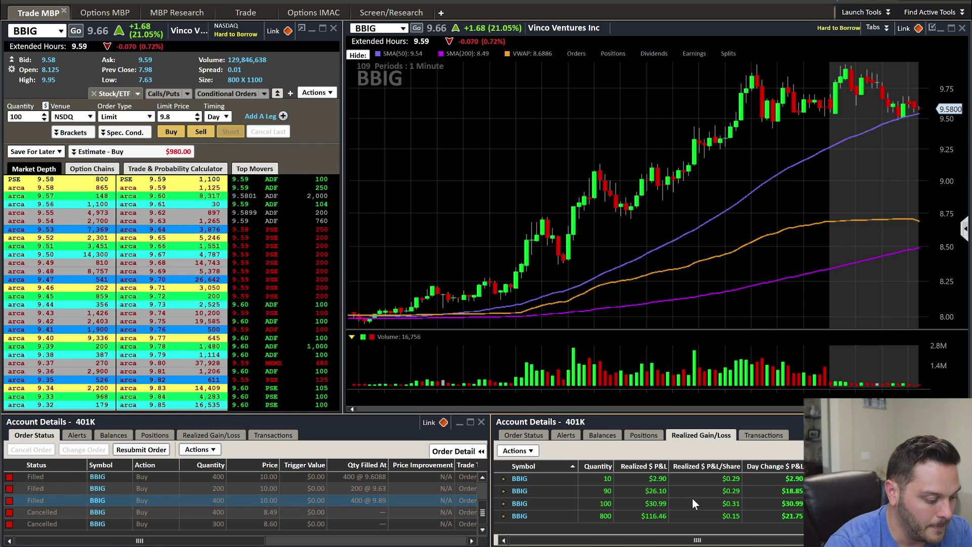
{"action": "left_click", "coordinate": [659, 438]}
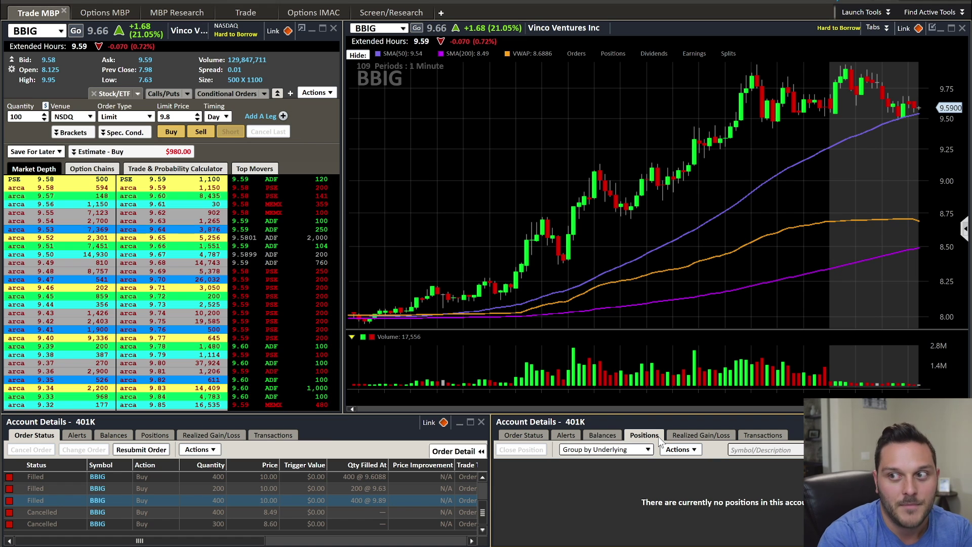